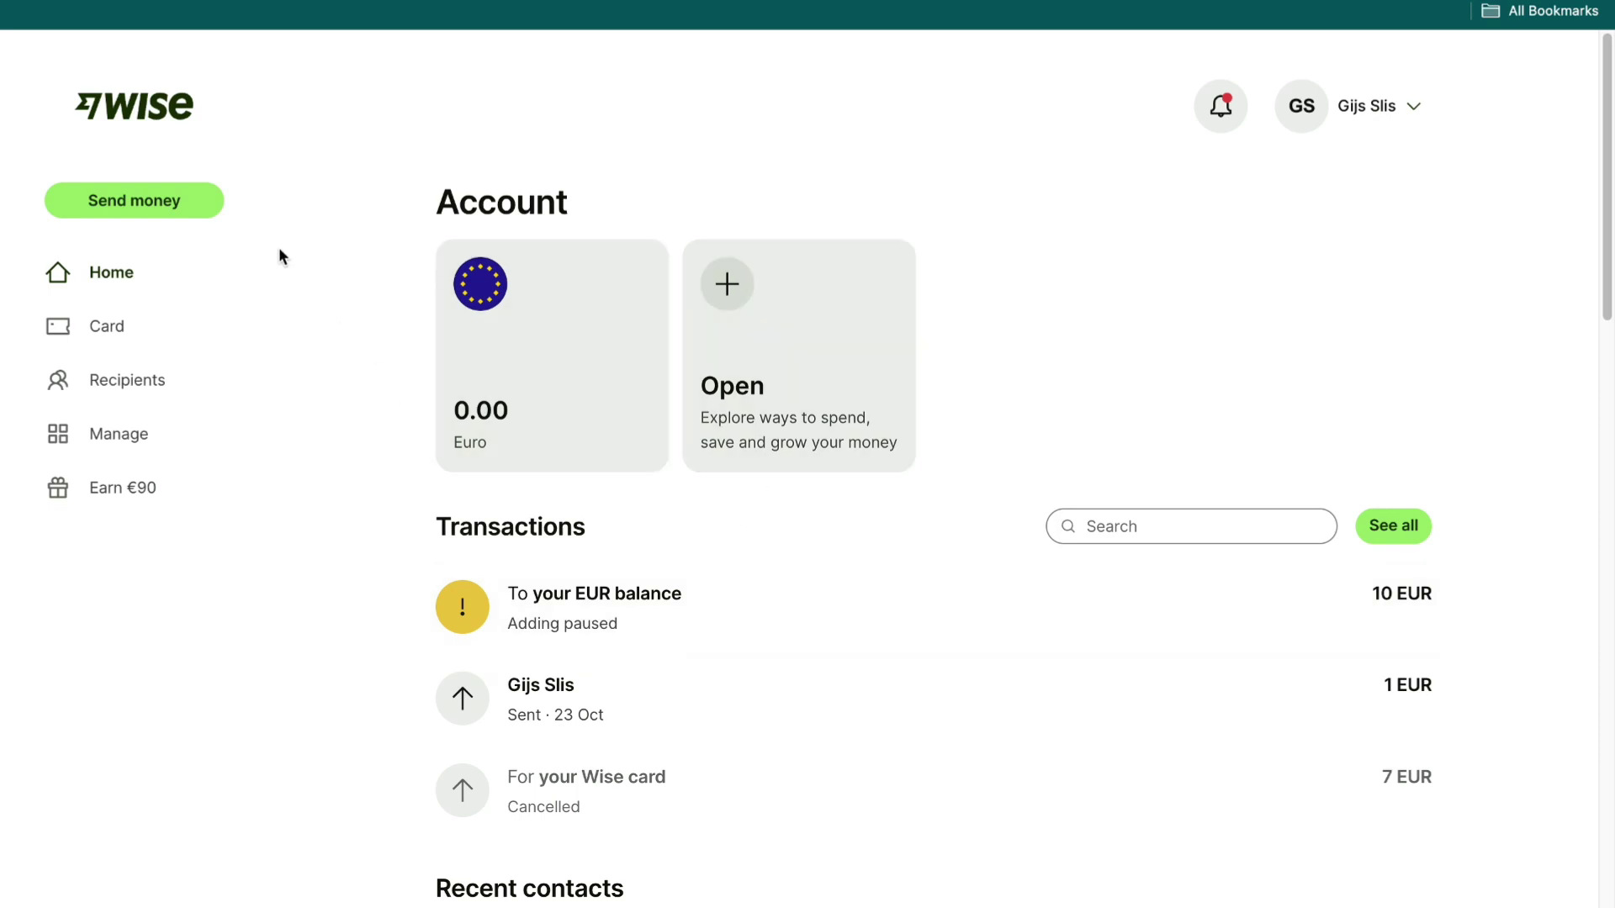
- Start a new transfer that sends USD, with the recipient receiving Australian dollars
click(136, 209)
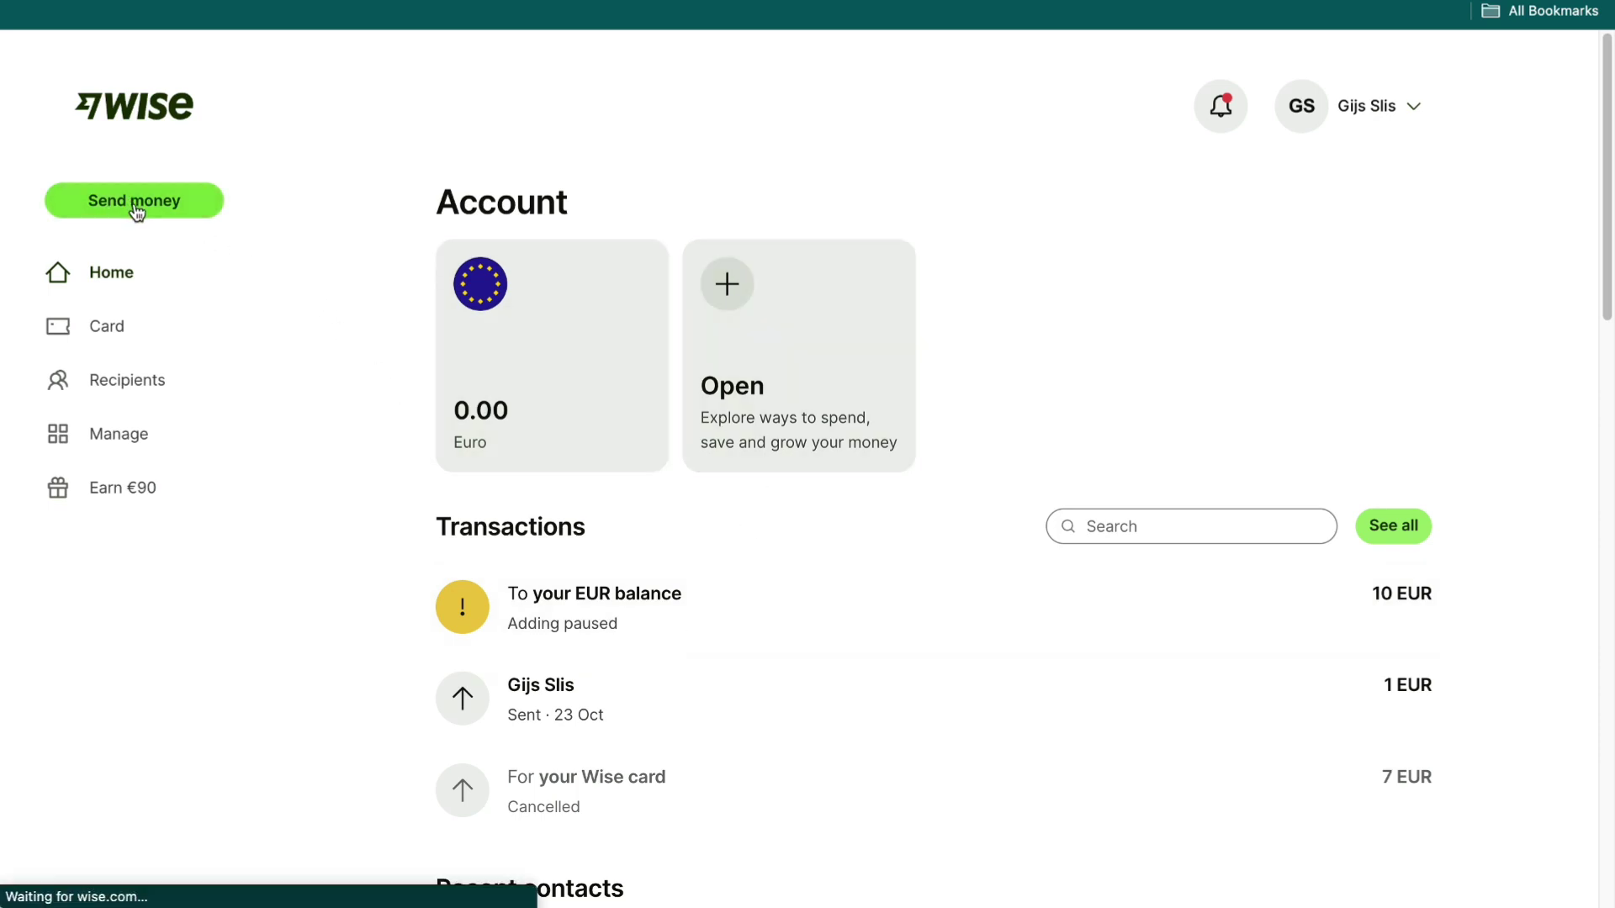
text(usd)
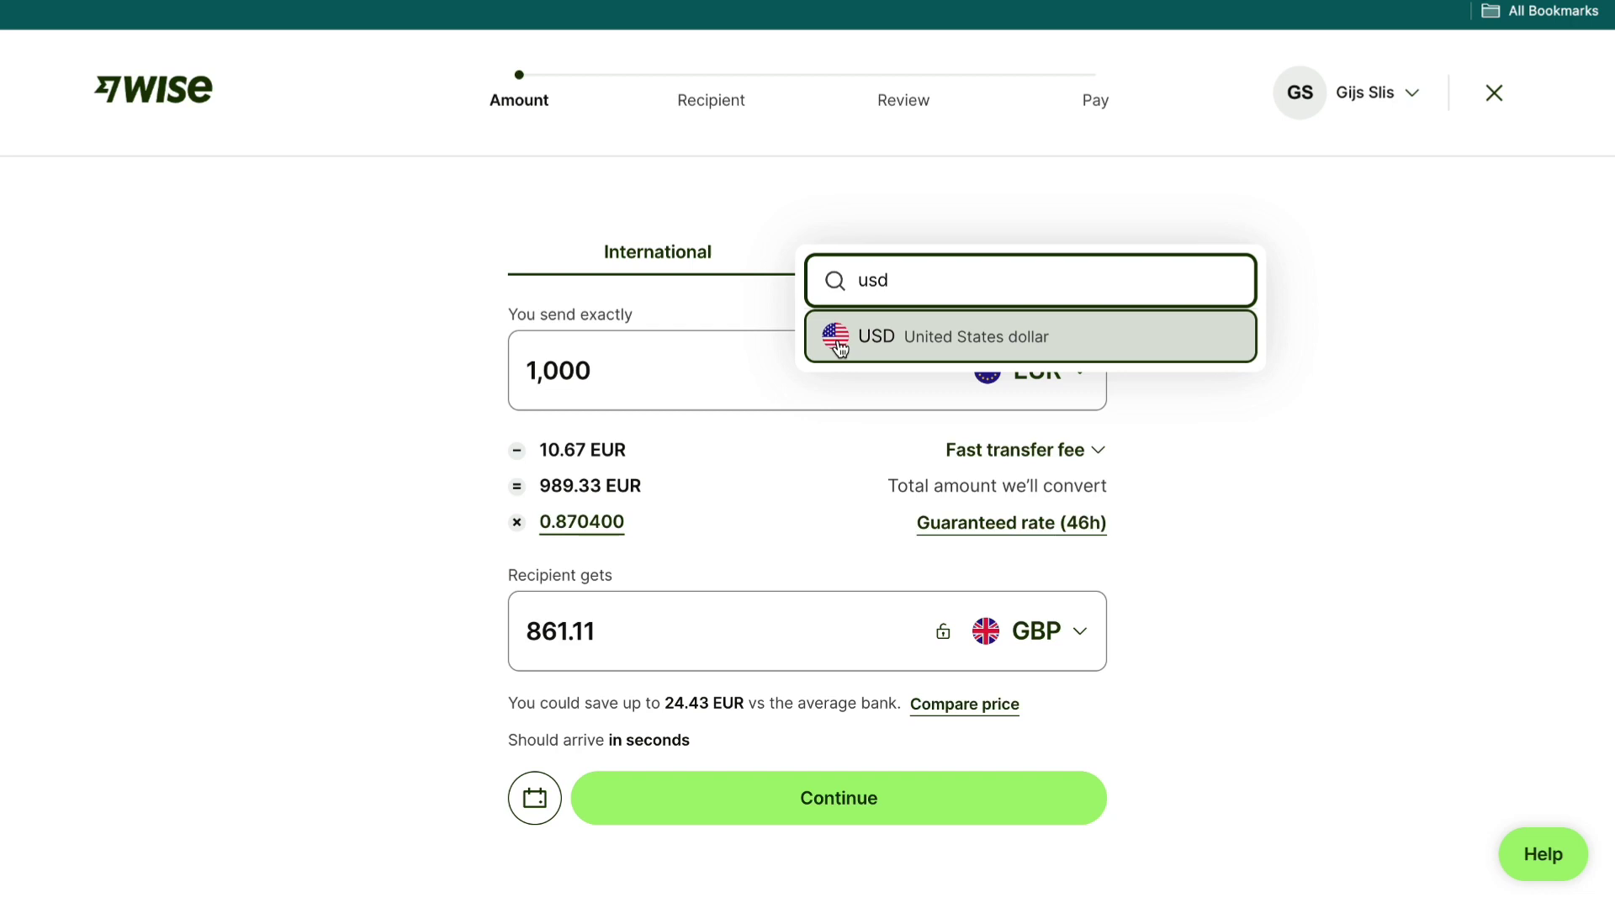
click(839, 348)
click(1037, 701)
text(austr)
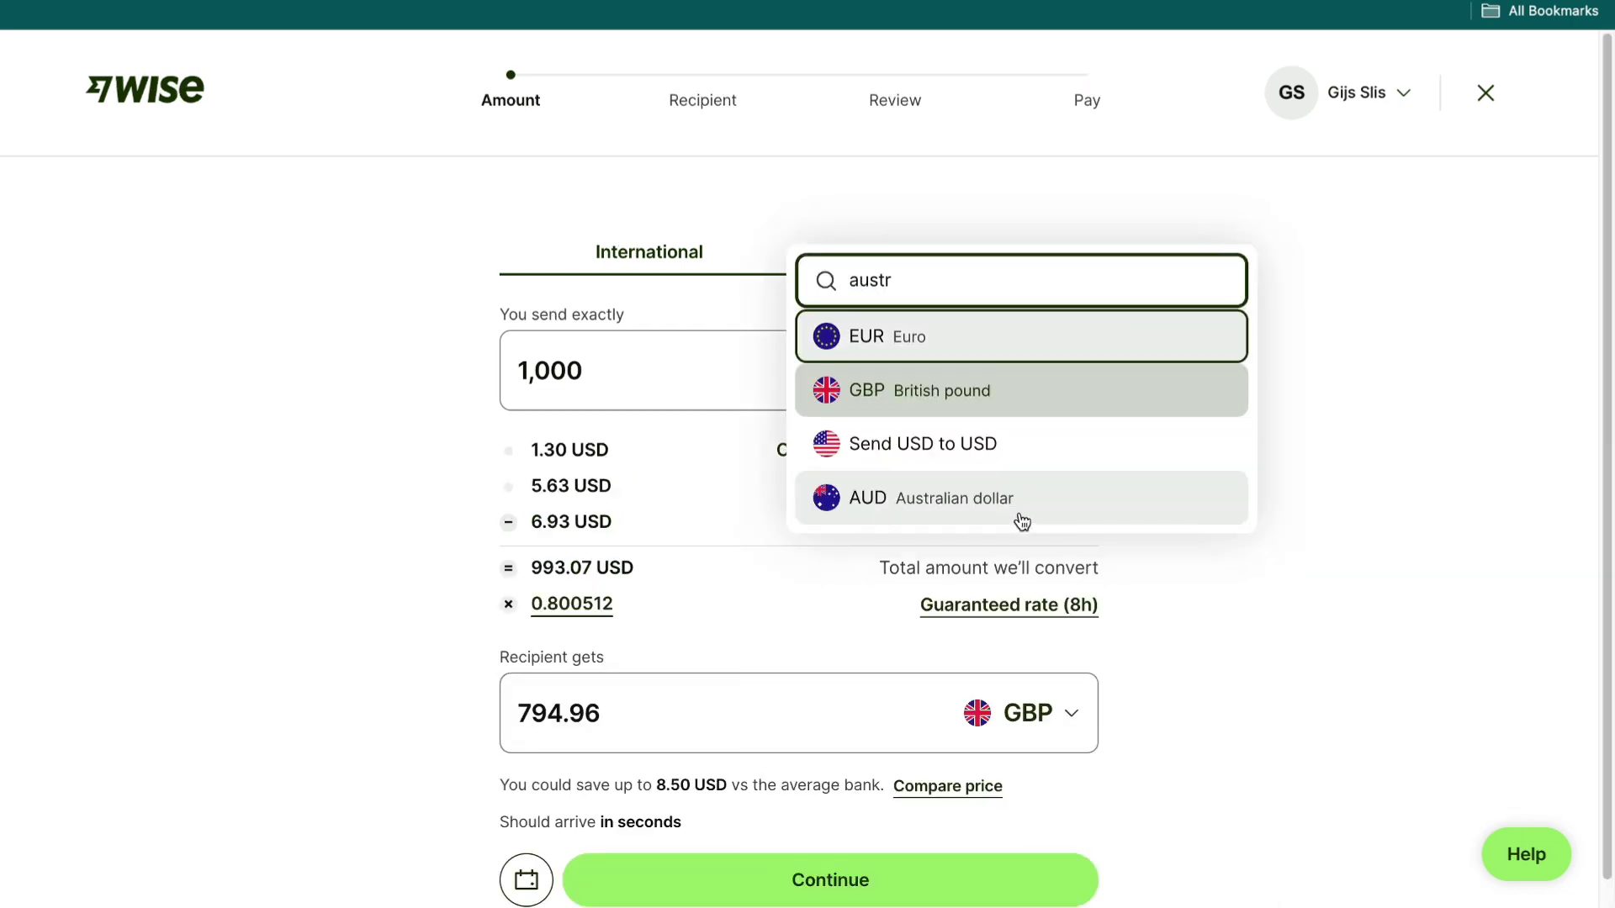
click(1023, 517)
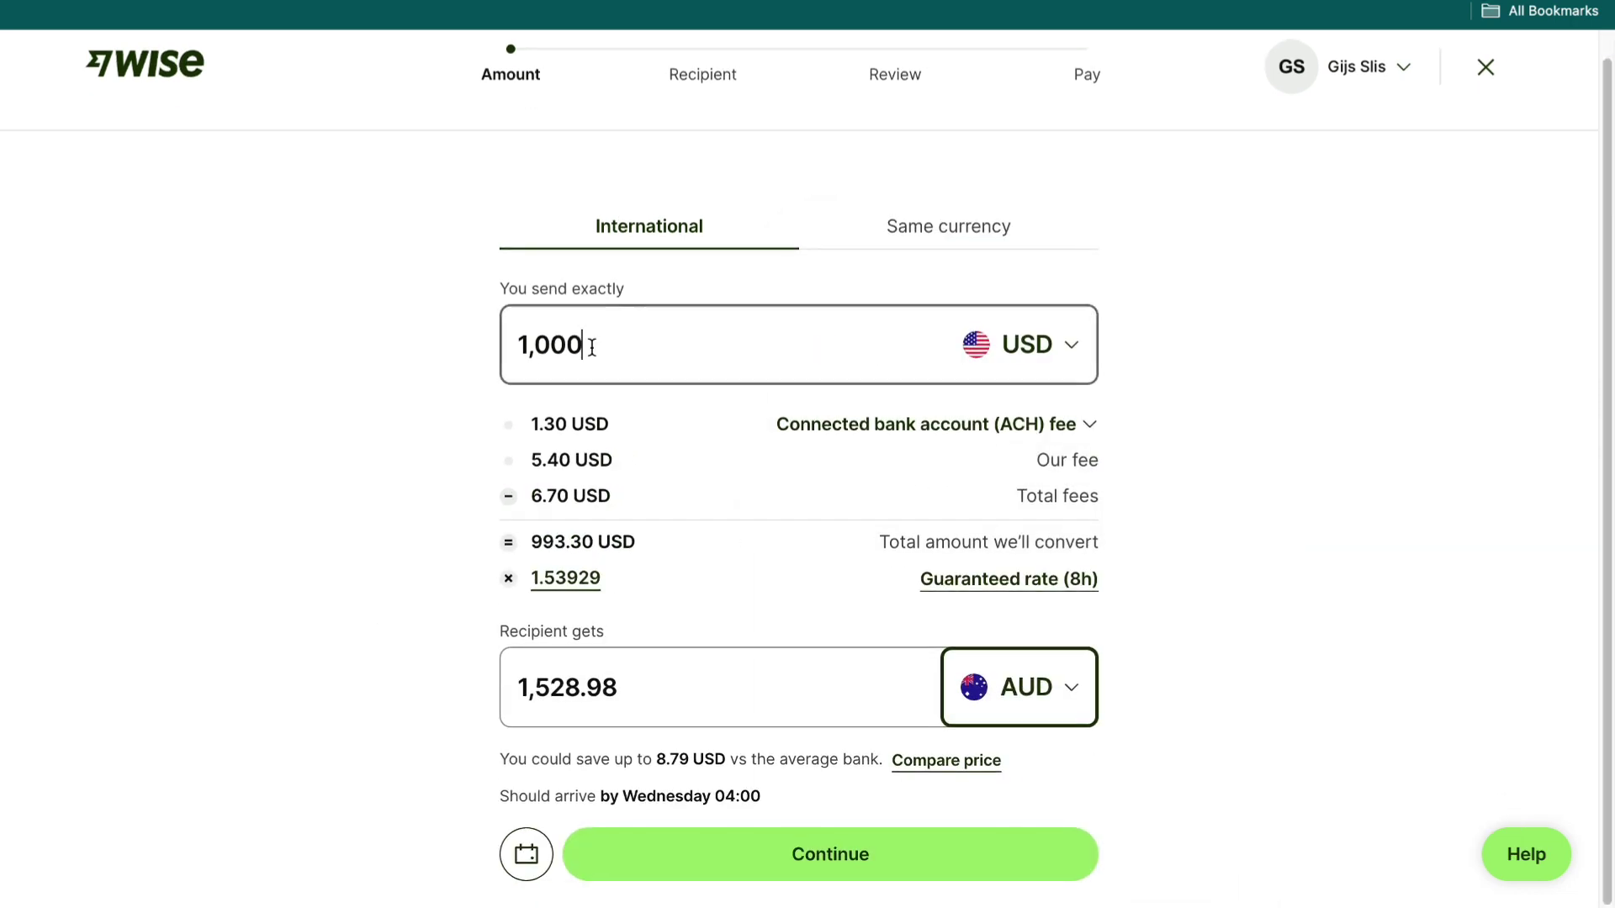
- Review the 1,000 USD sent, 1,528.98 AUD received and the total fees wording
drag(591, 346, 484, 357)
drag(598, 686, 484, 687)
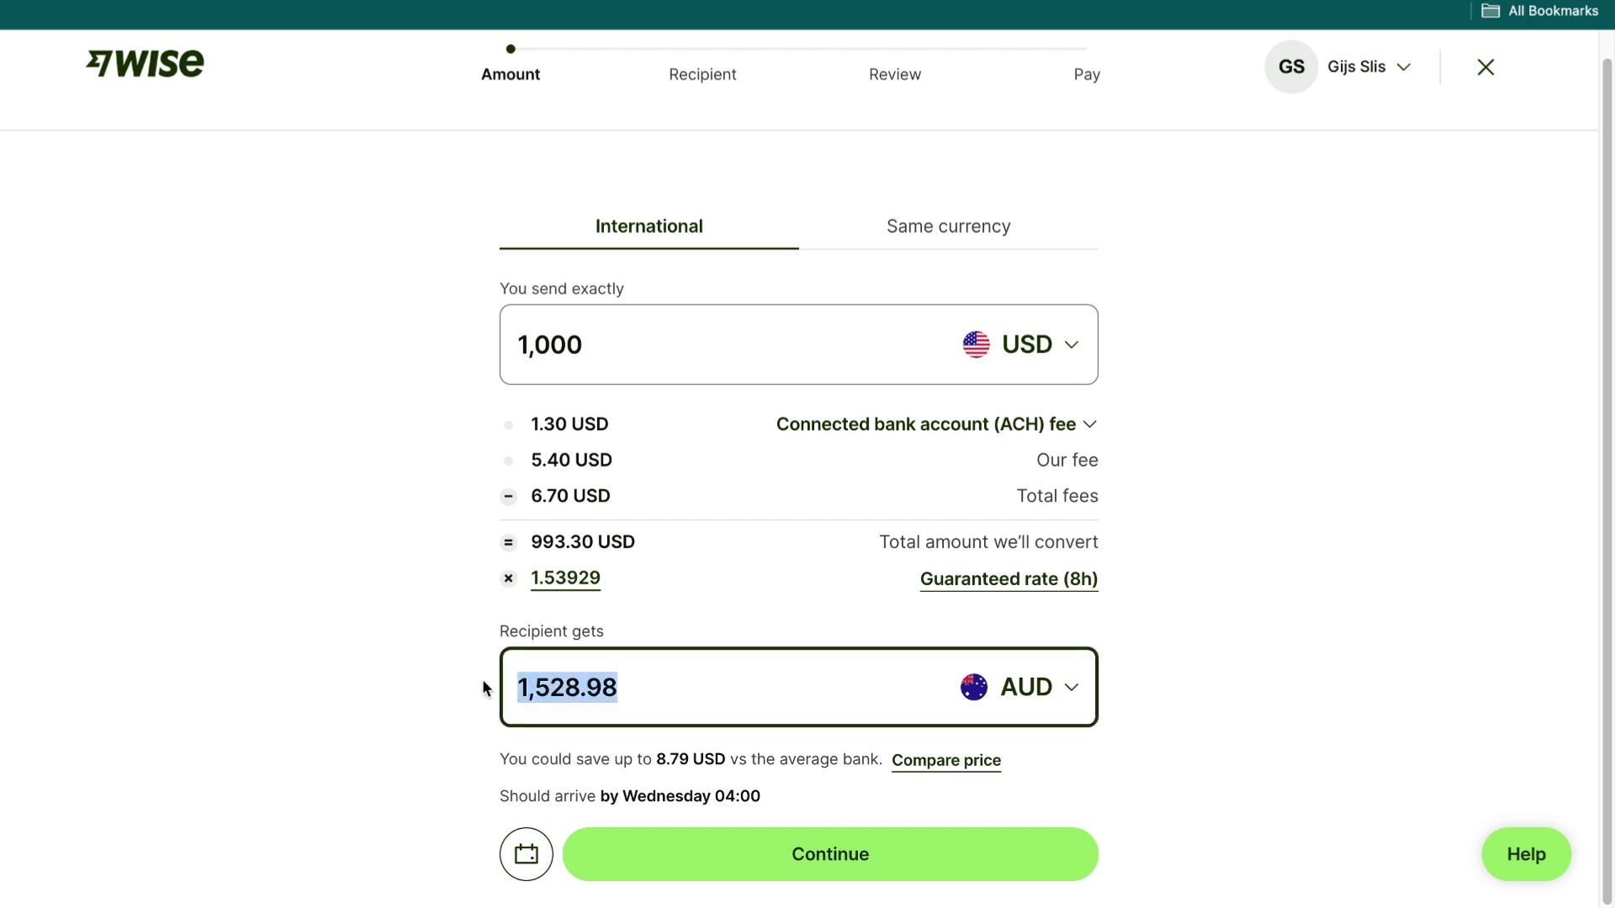
click(458, 646)
drag(1123, 495, 1019, 490)
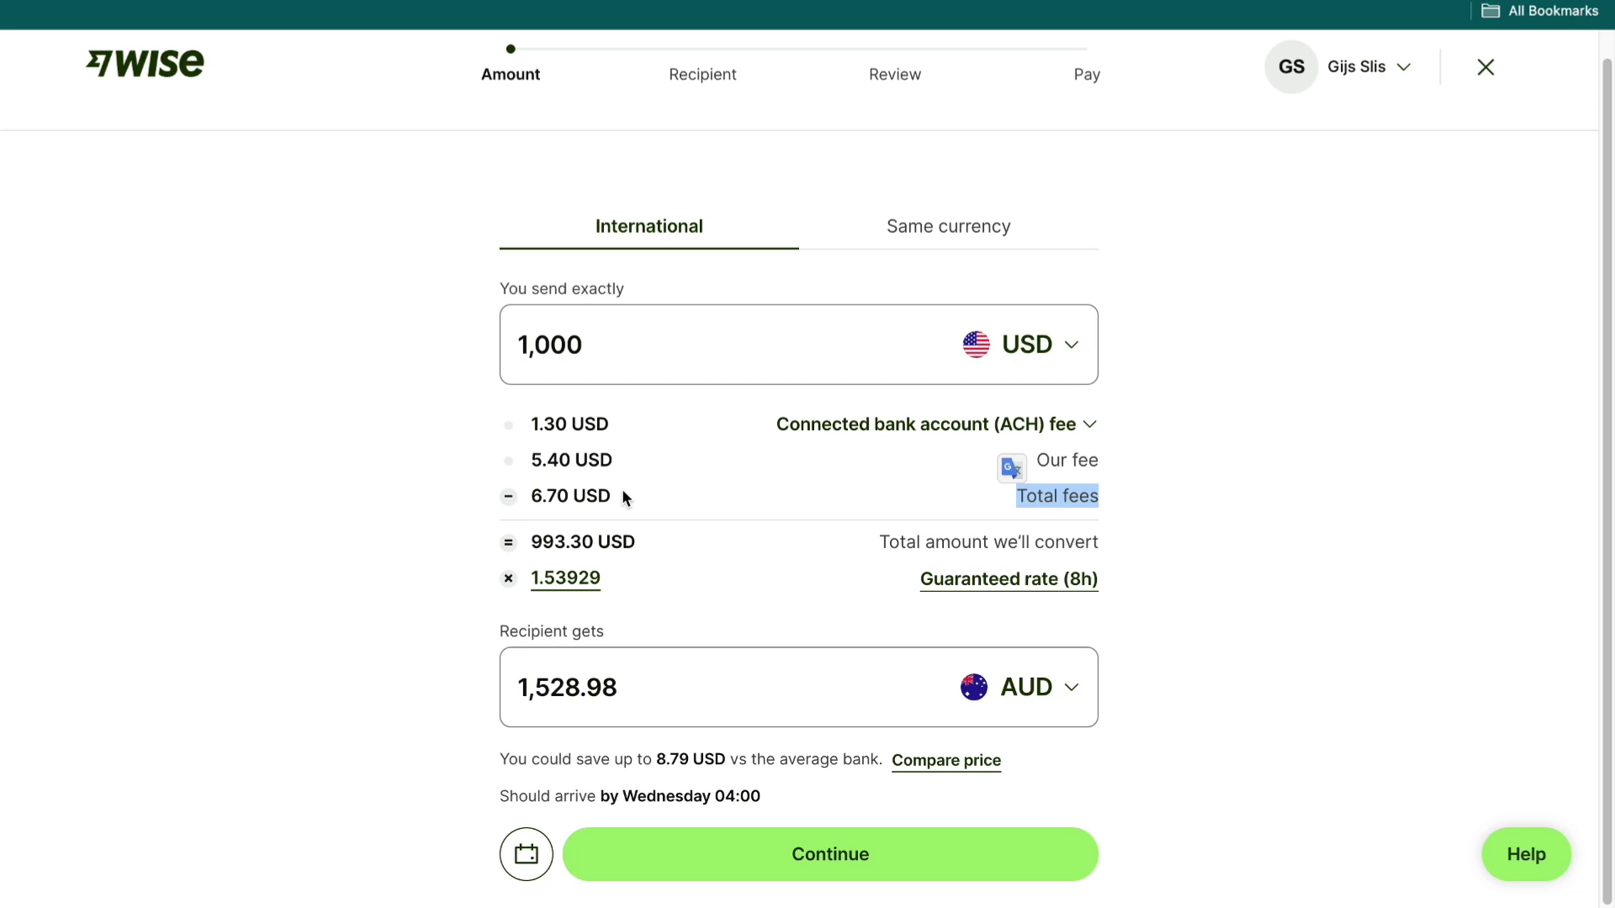
click(542, 487)
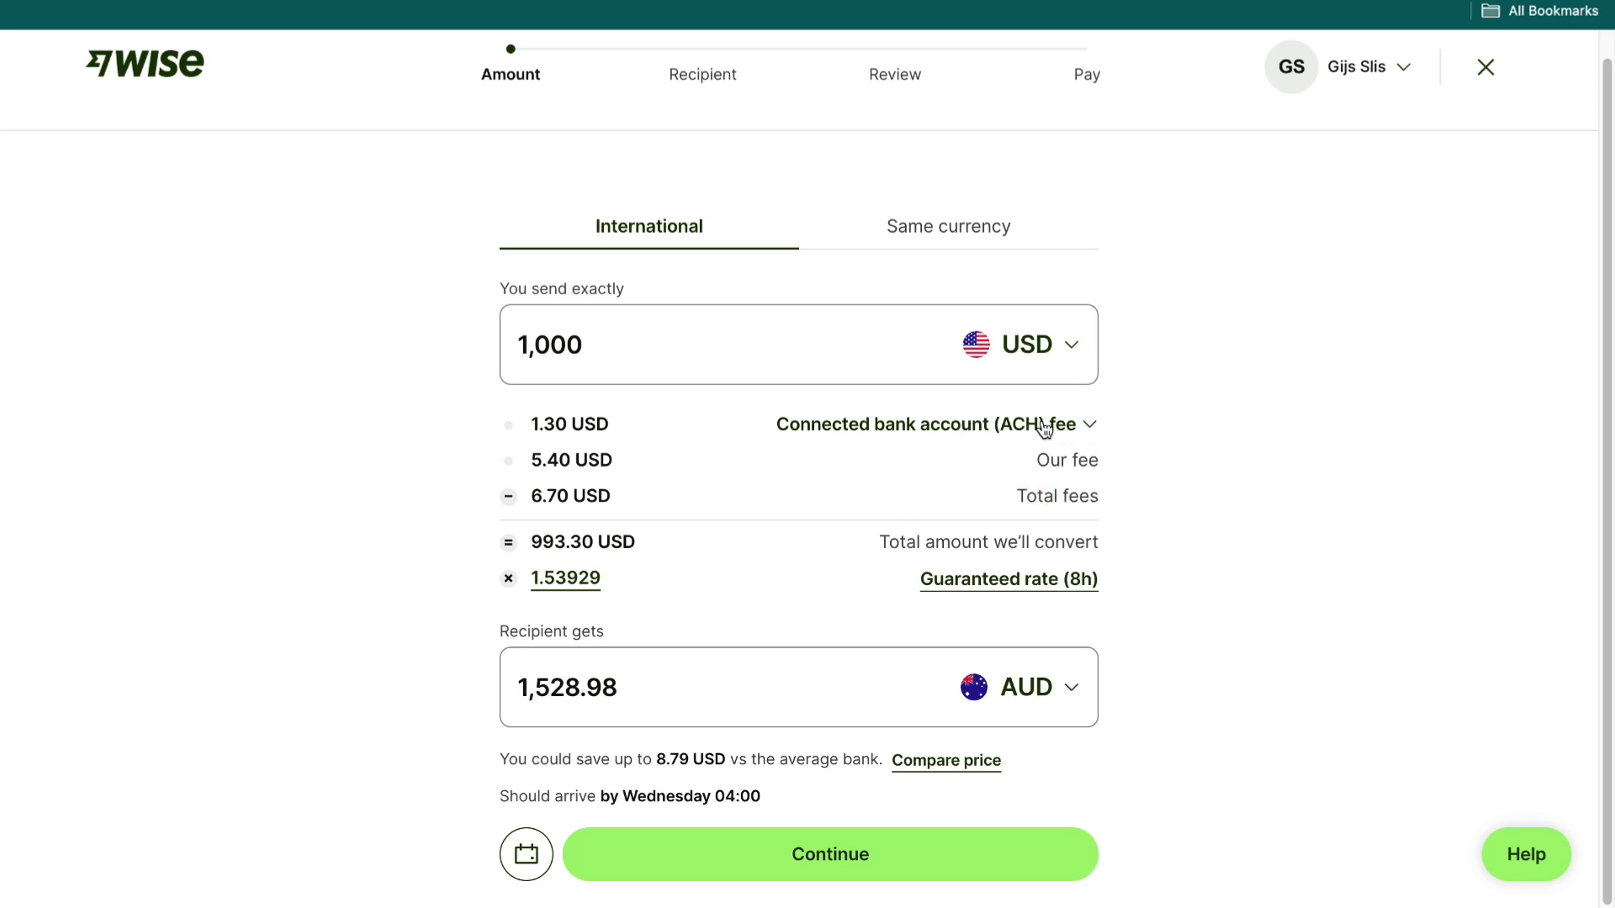
- Check the payment methods and fees list, then close it without changes
click(972, 426)
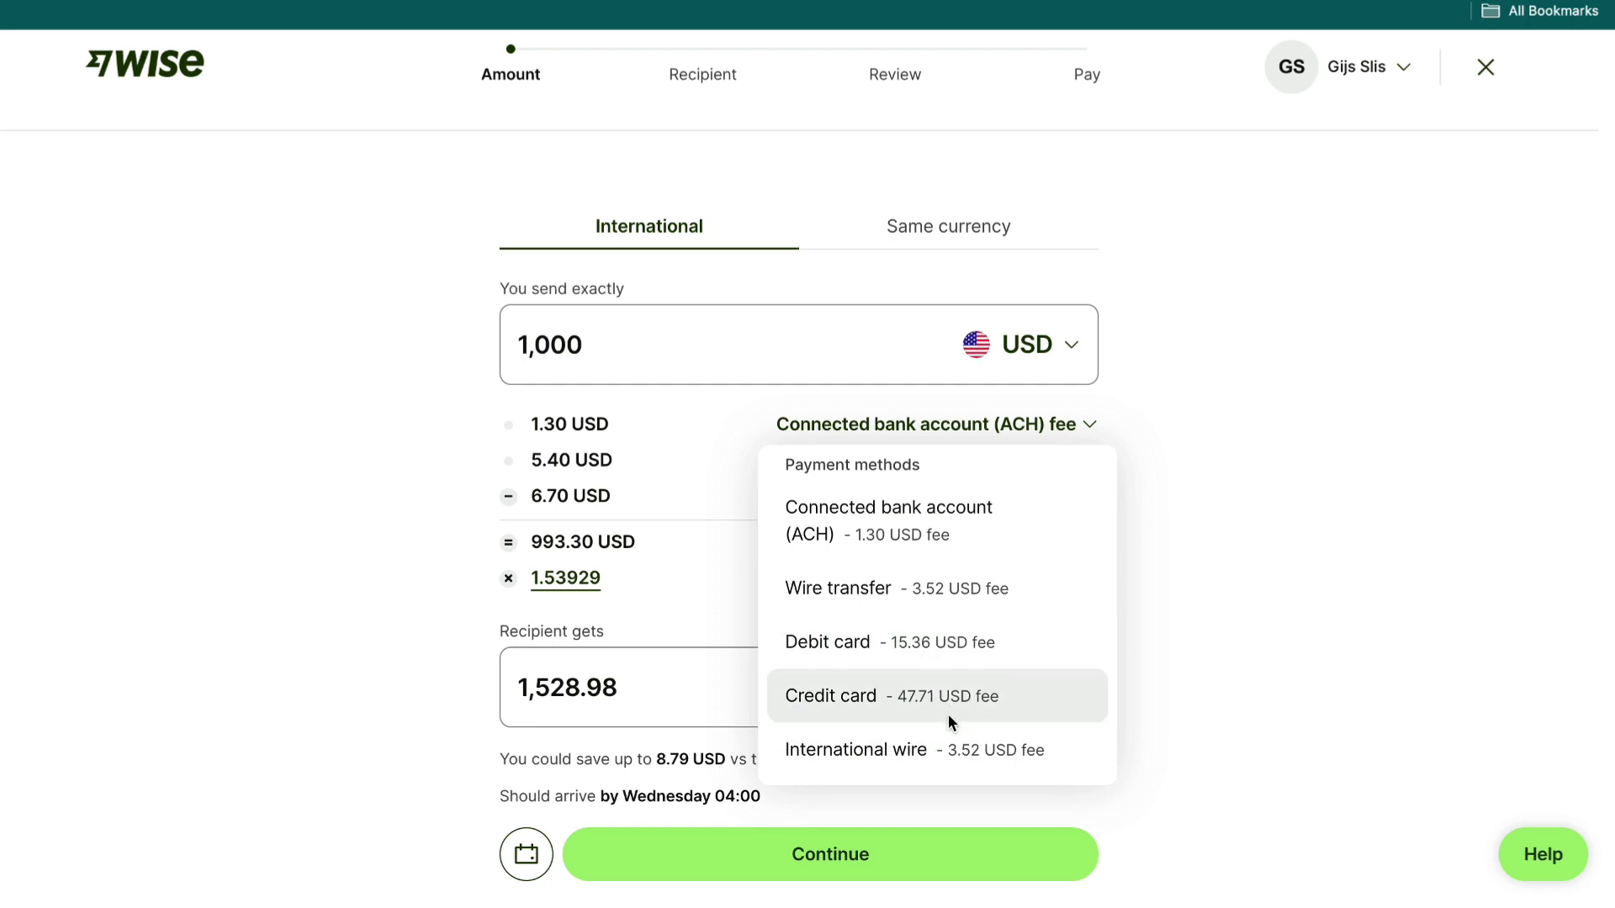
click(1265, 648)
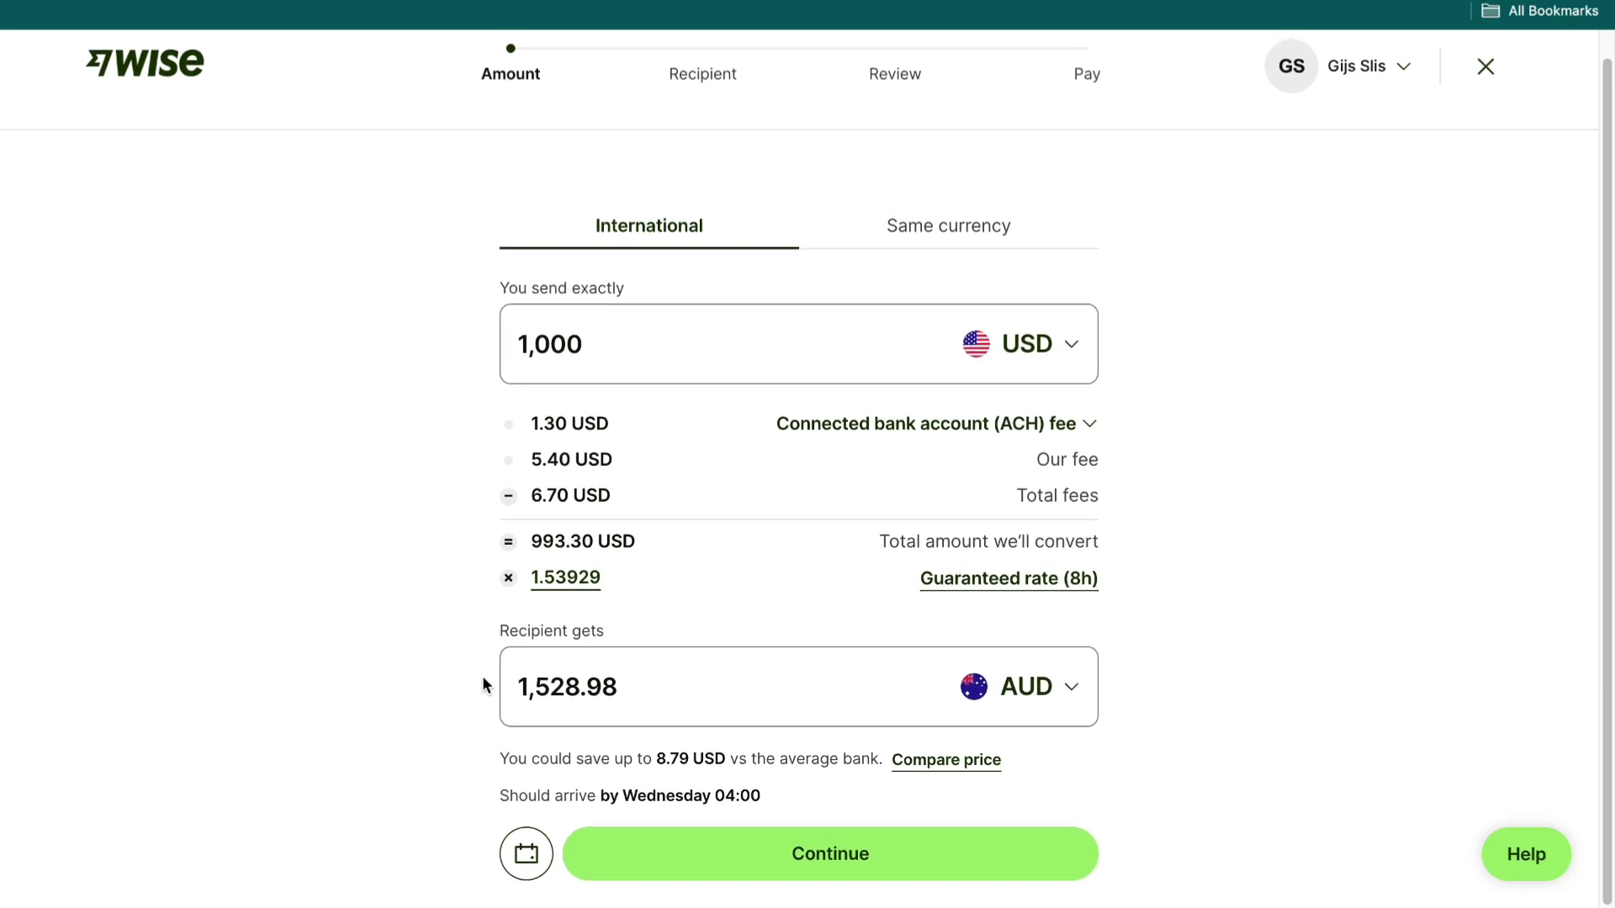
- Continue to the recipient step and choose the new recipient type
click(729, 873)
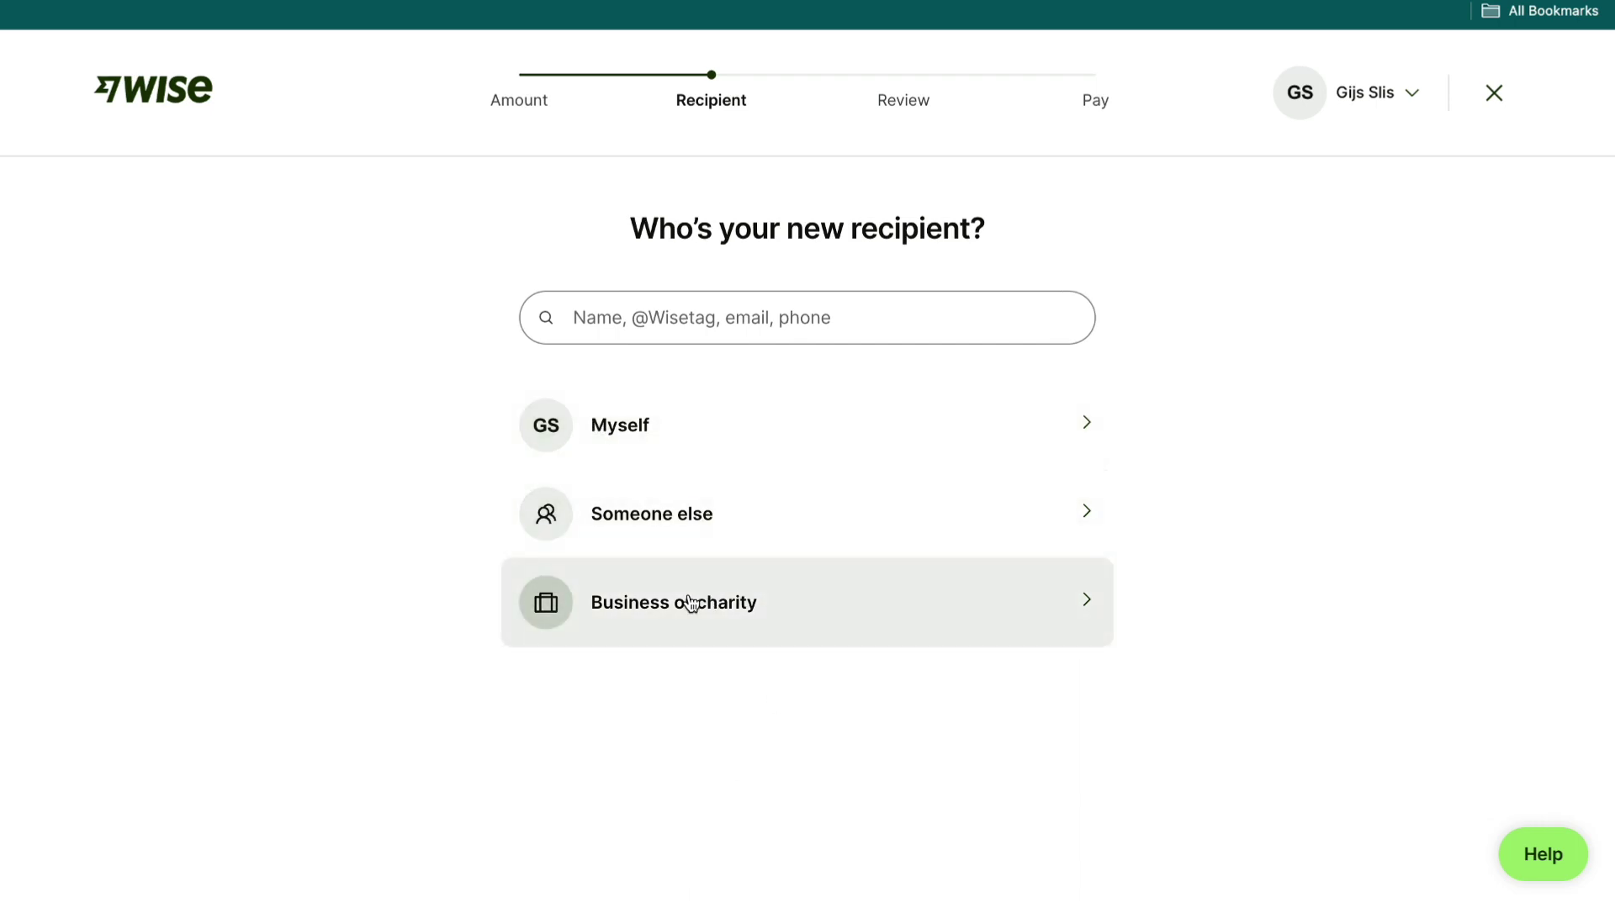
click(610, 512)
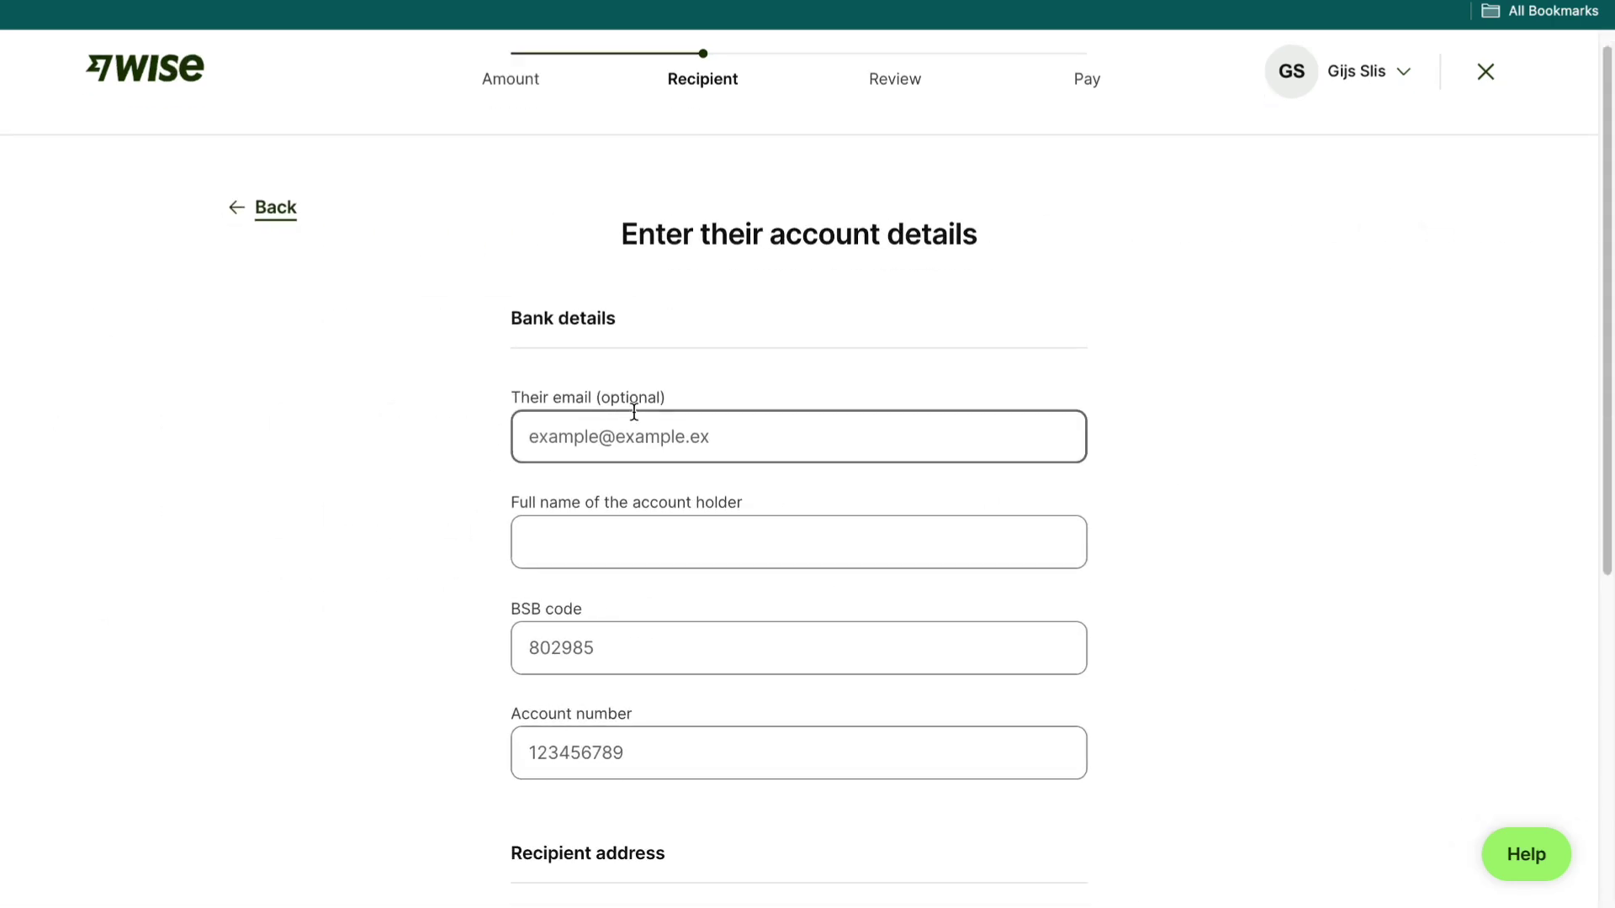
drag(476, 509, 798, 510)
click(469, 597)
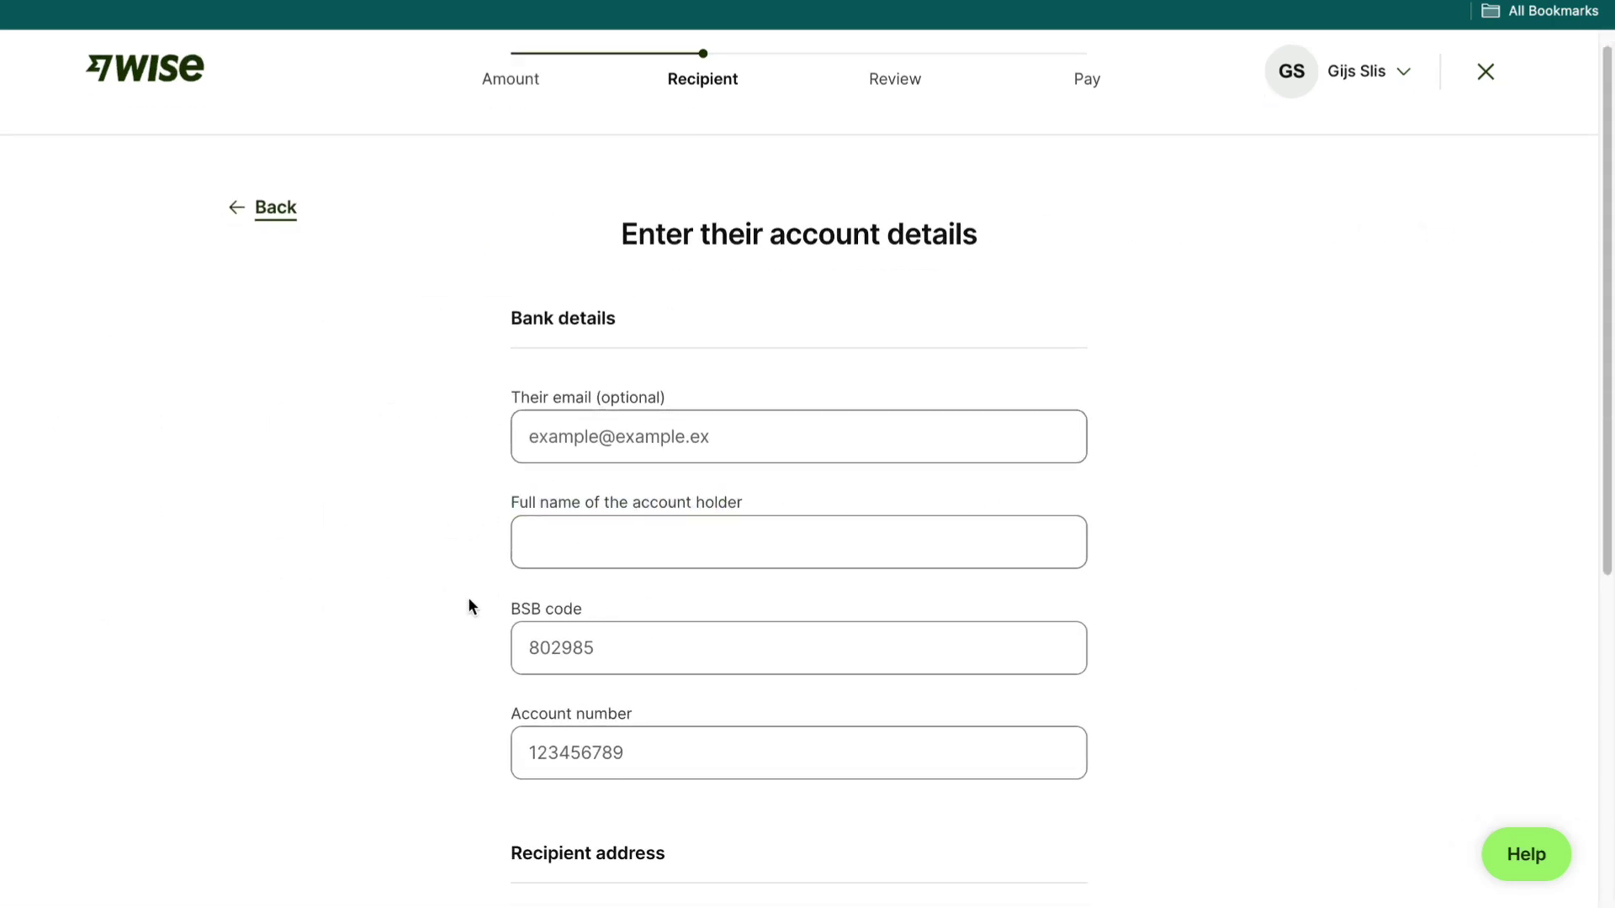
drag(468, 599, 608, 610)
- Set the recipient's address country to Australia
click(455, 658)
scroll(455, 659, down, 1)
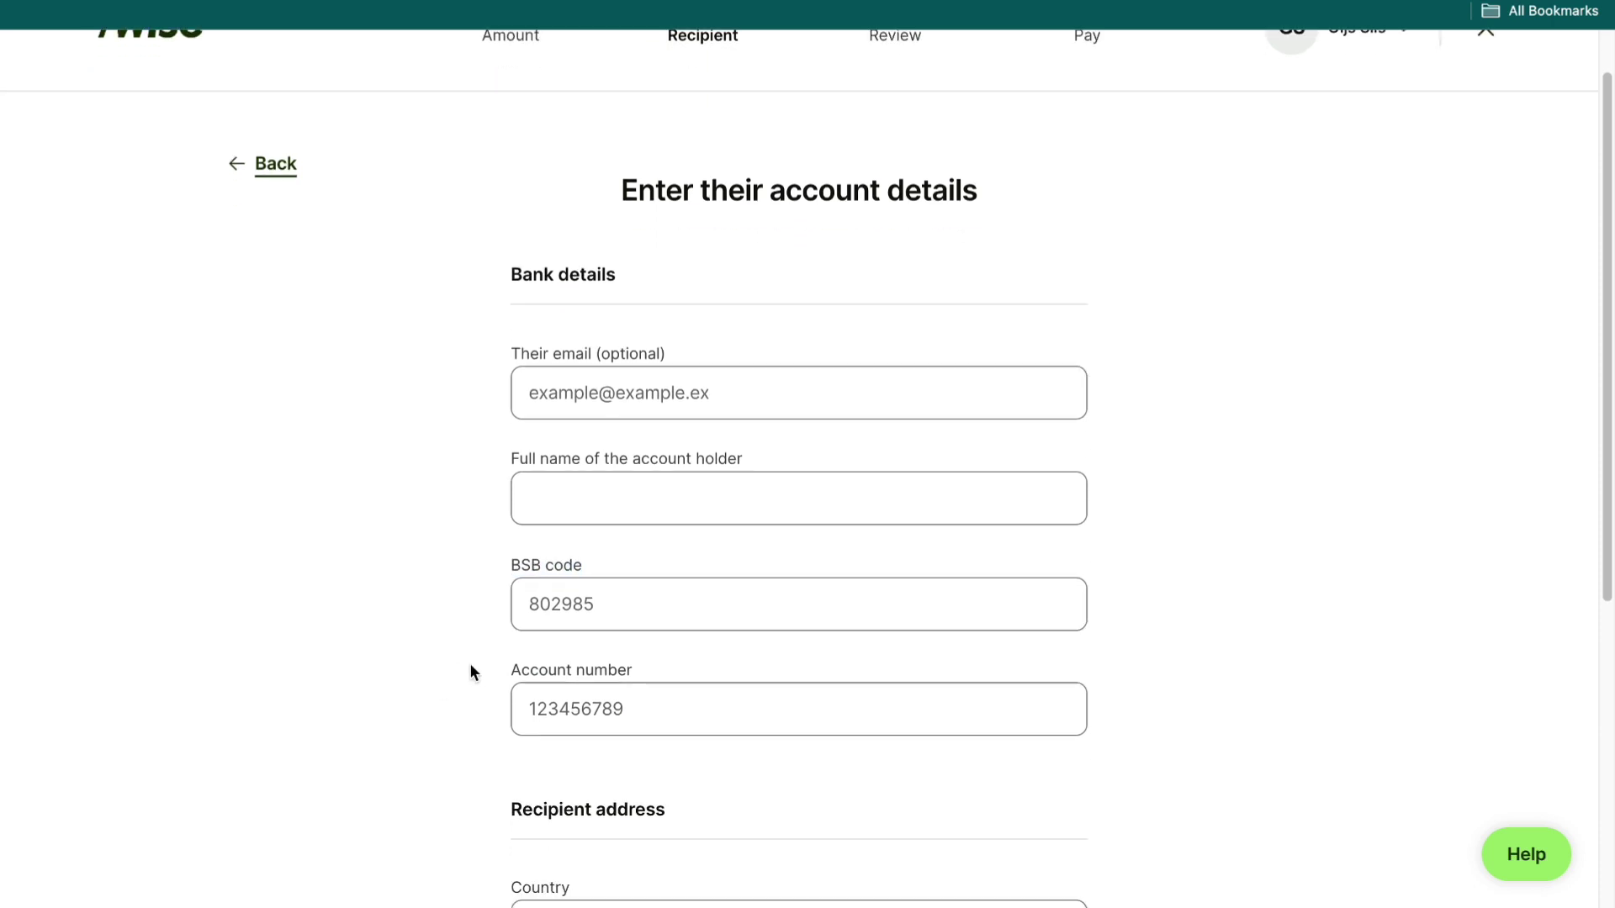
drag(471, 667, 696, 678)
click(378, 754)
scroll(468, 468, down, 3)
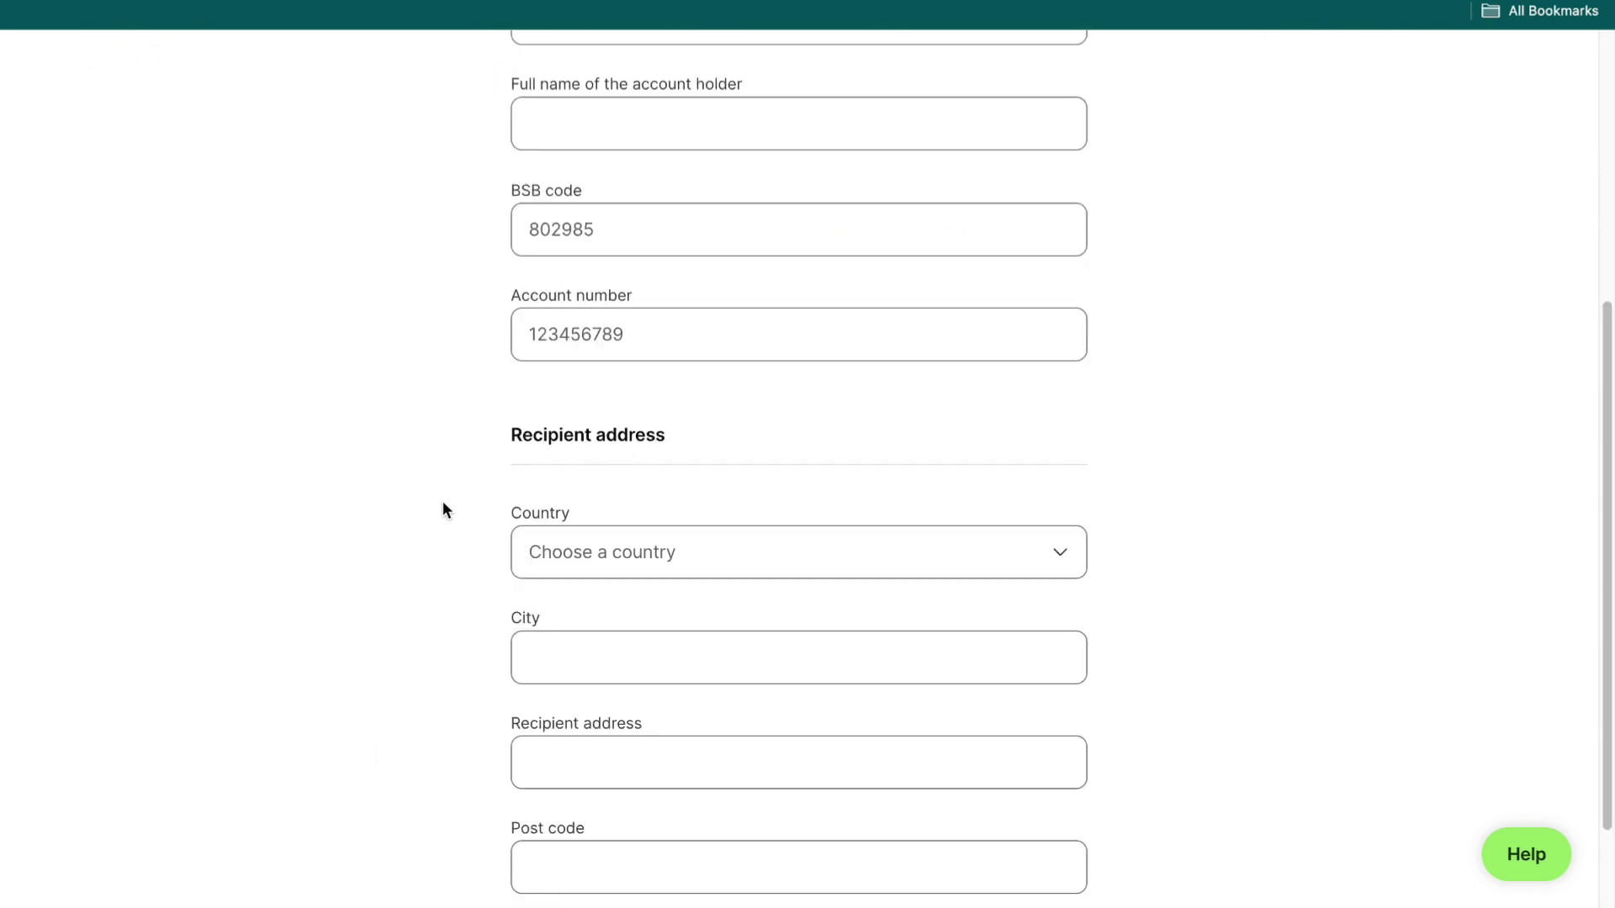
click(540, 512)
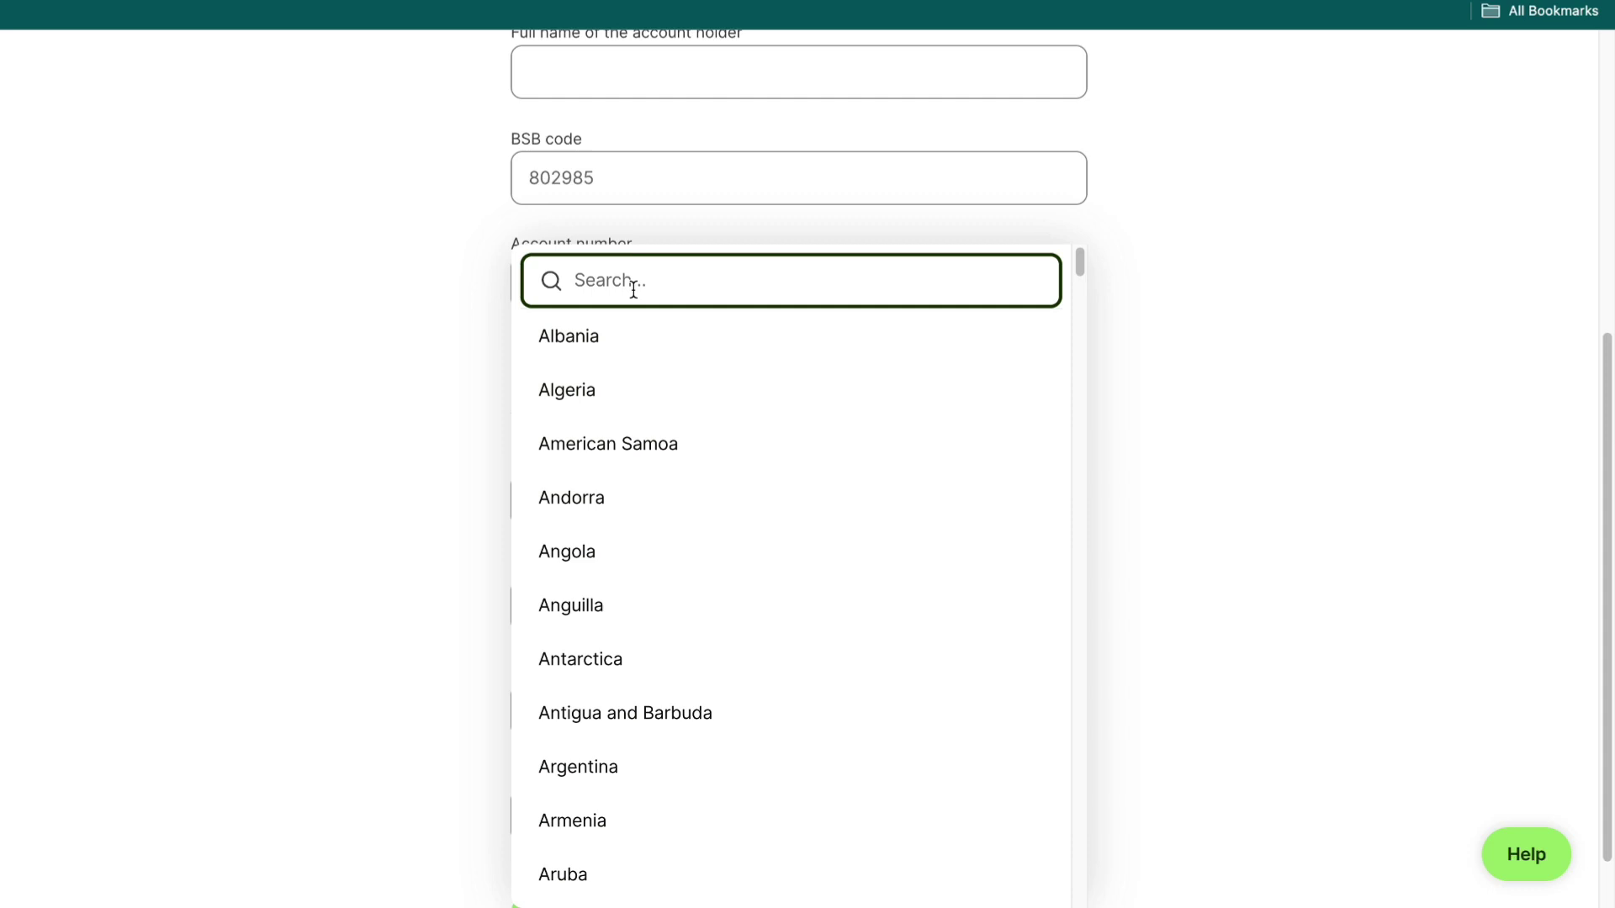
text(aus)
click(617, 339)
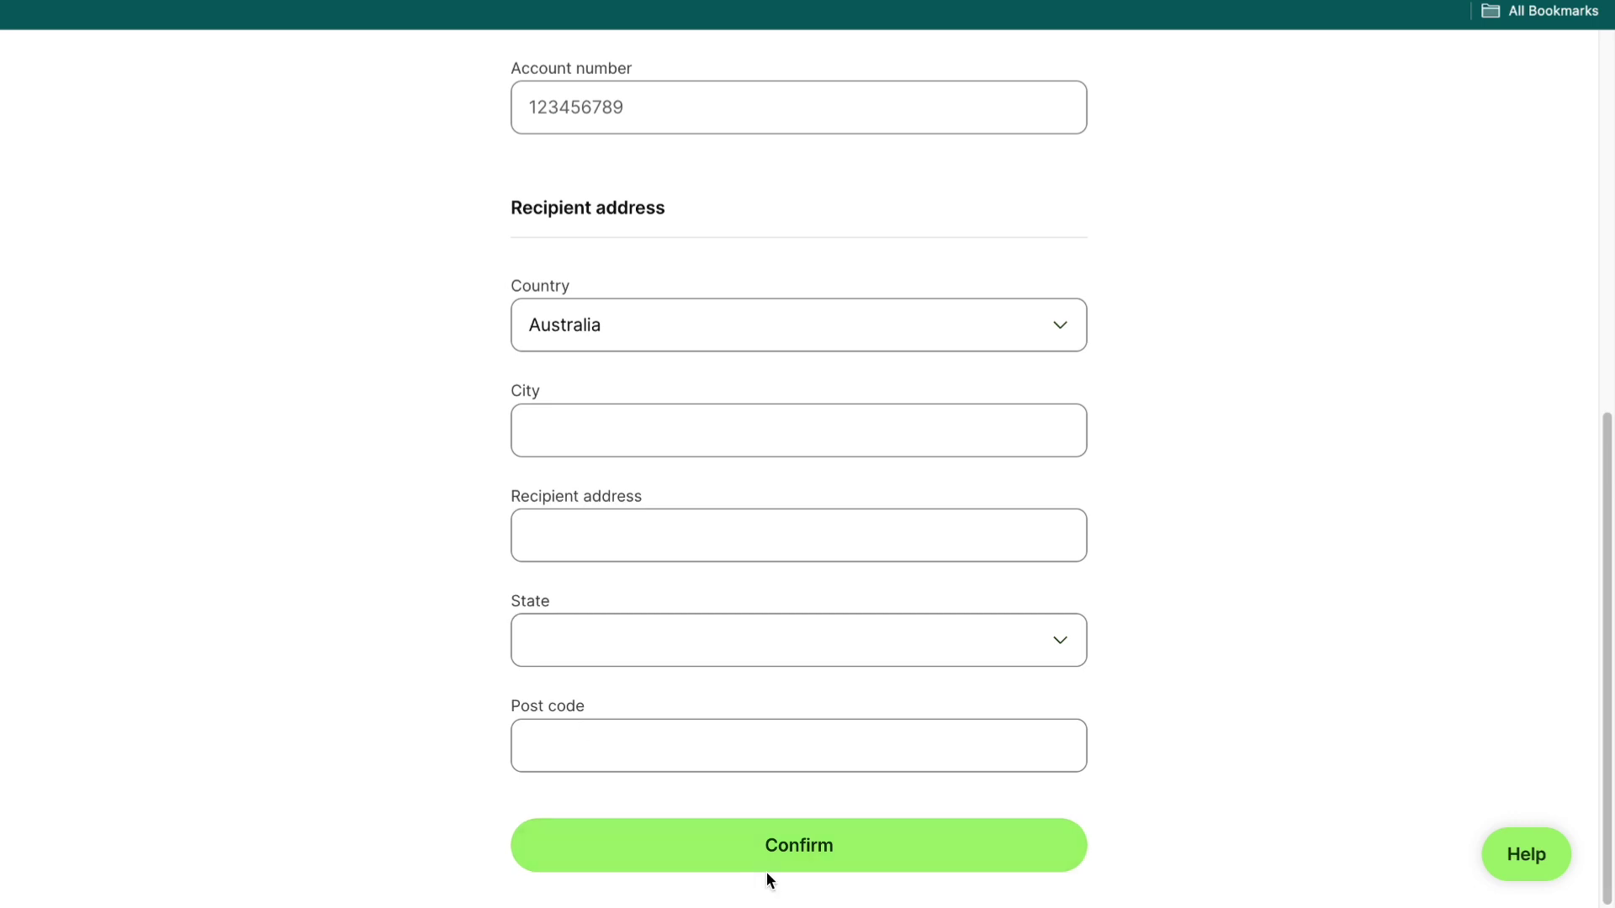
scroll(588, 591, up, 5)
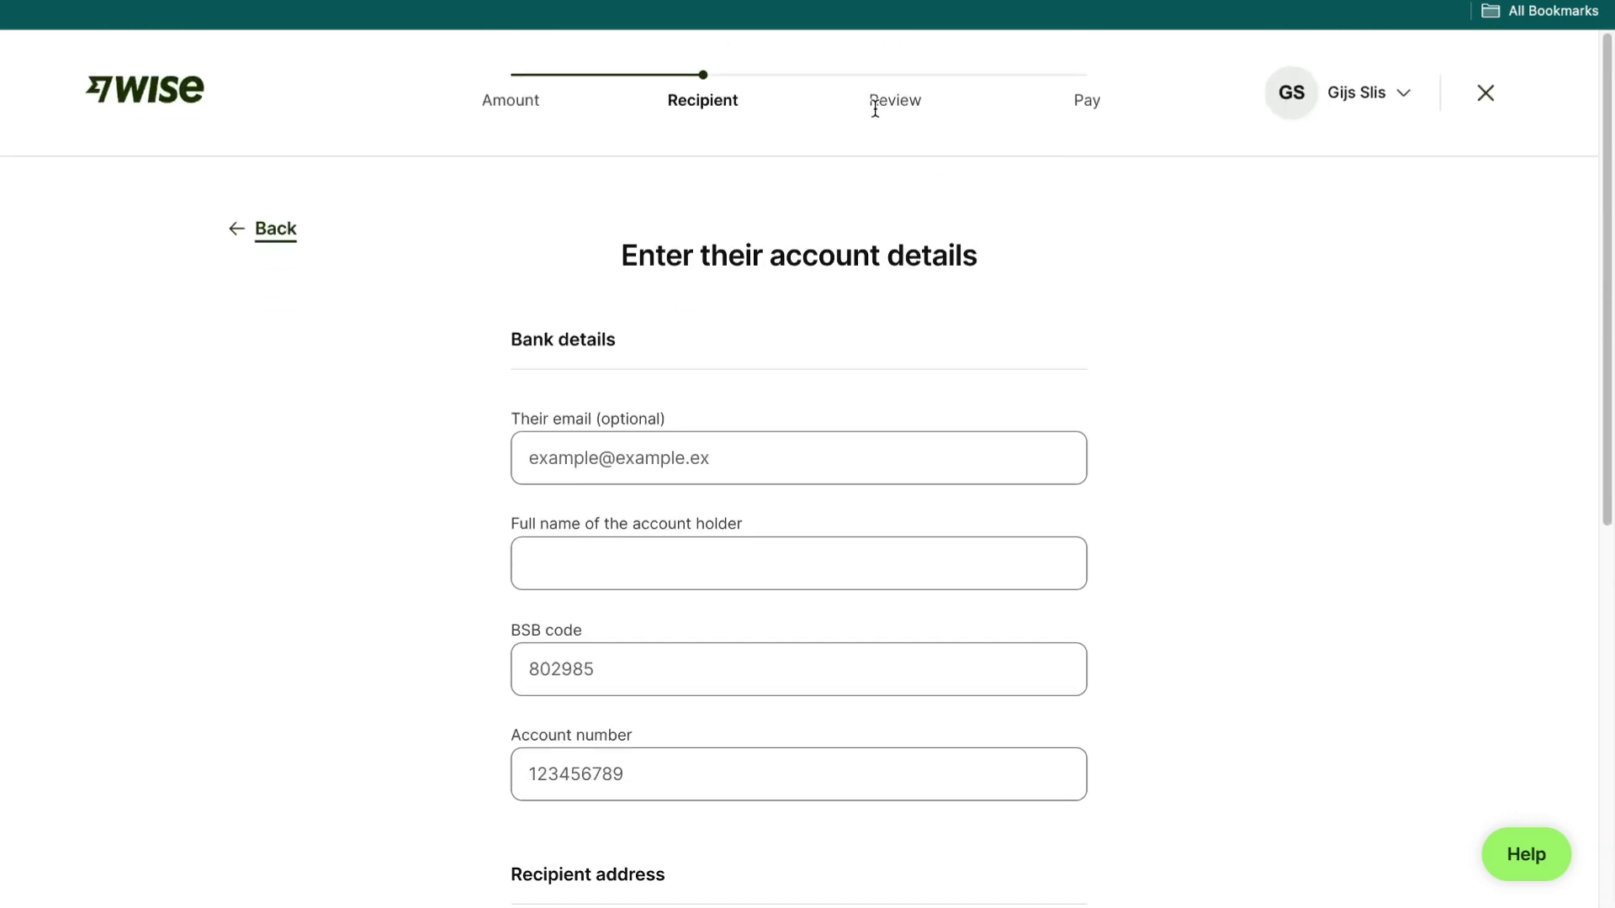
drag(869, 101, 914, 103)
click(1030, 194)
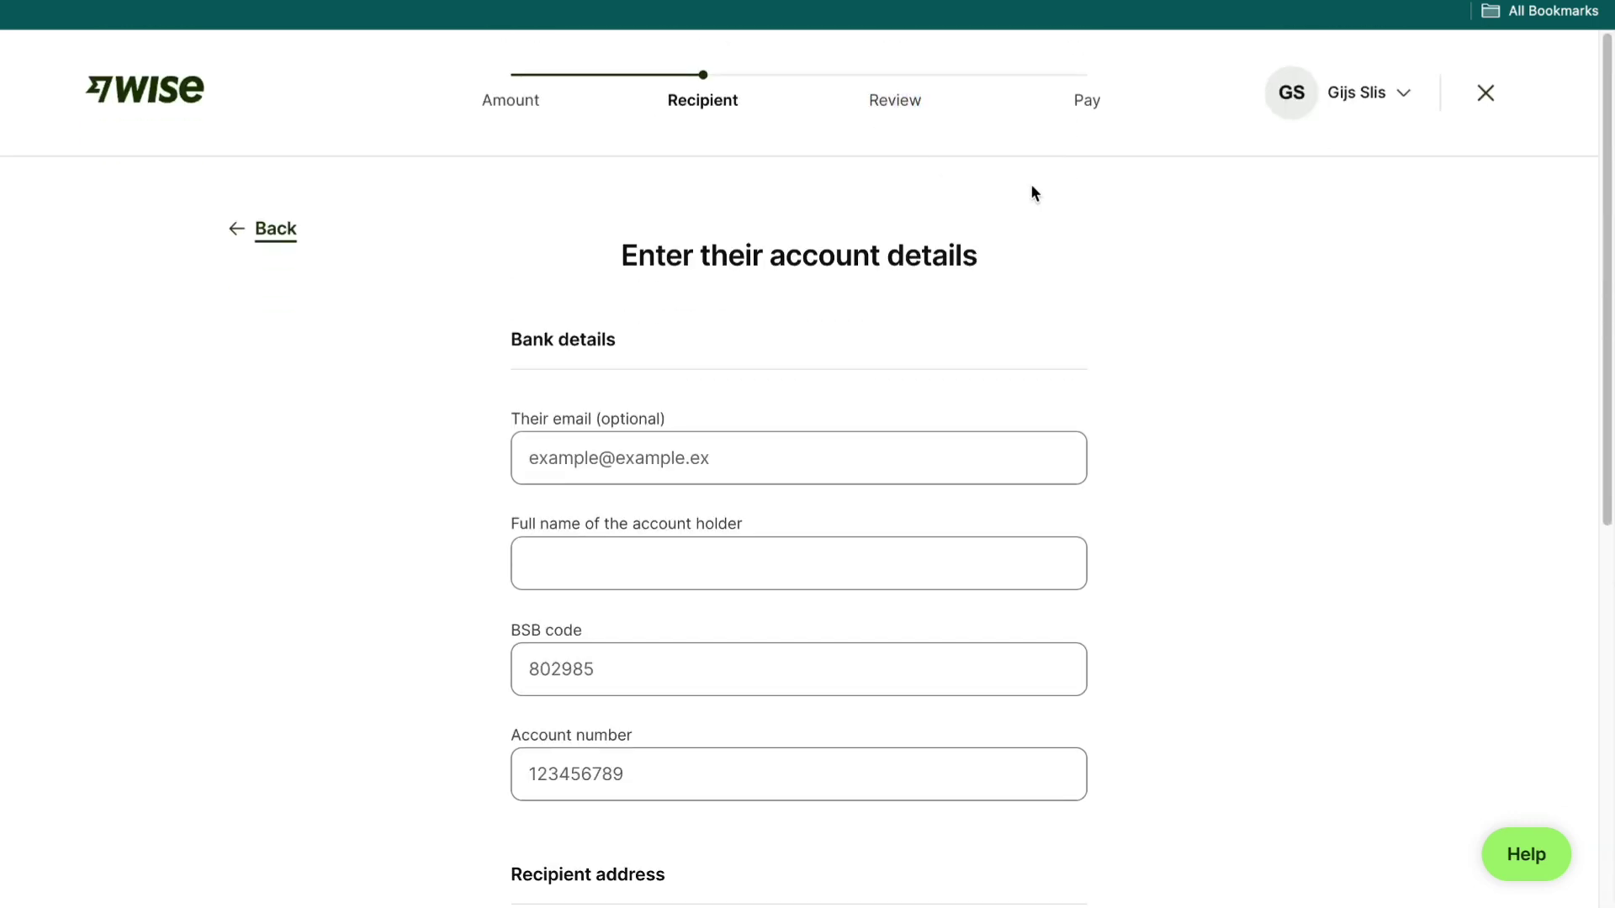